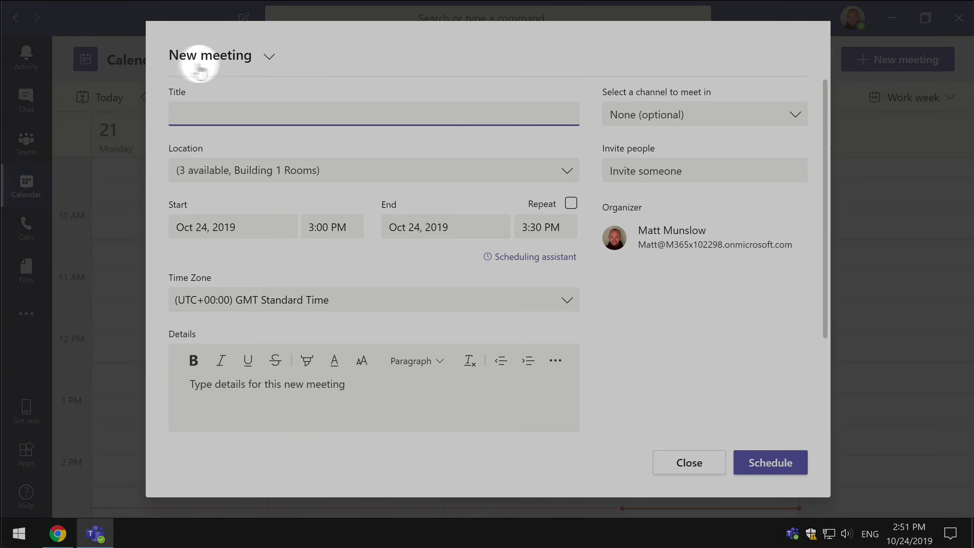
# Change the new meeting to a live event and title it Company Meeting
pyautogui.click(211, 55)
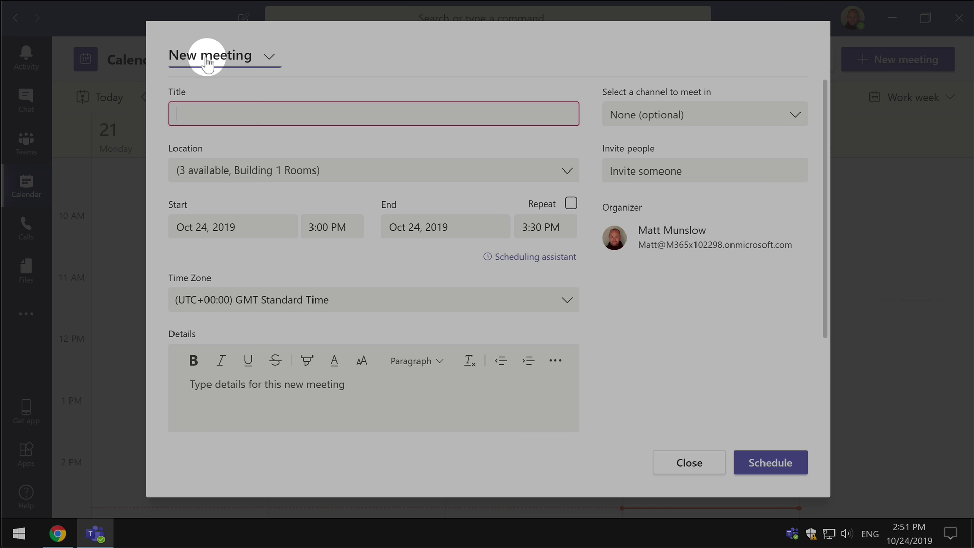
pyautogui.click(256, 123)
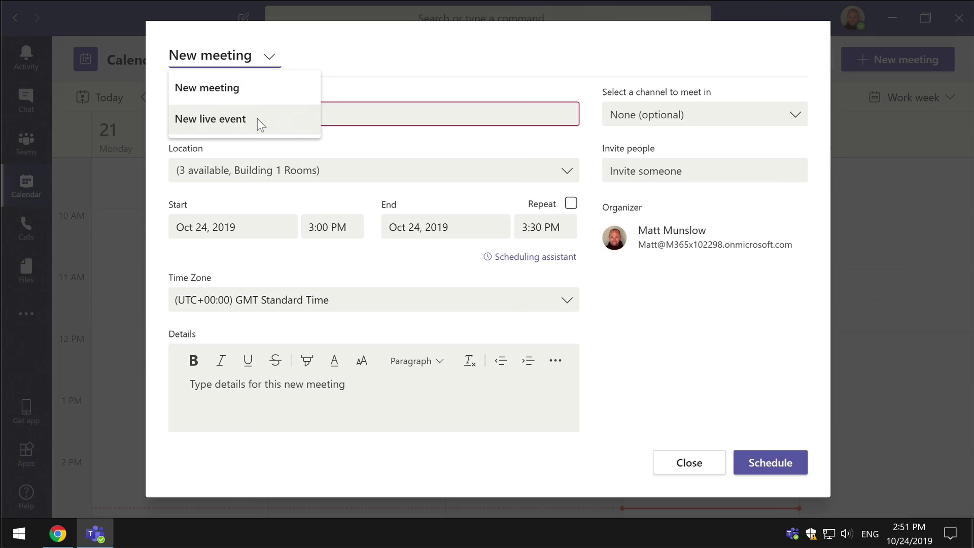
pyautogui.write('Compan')
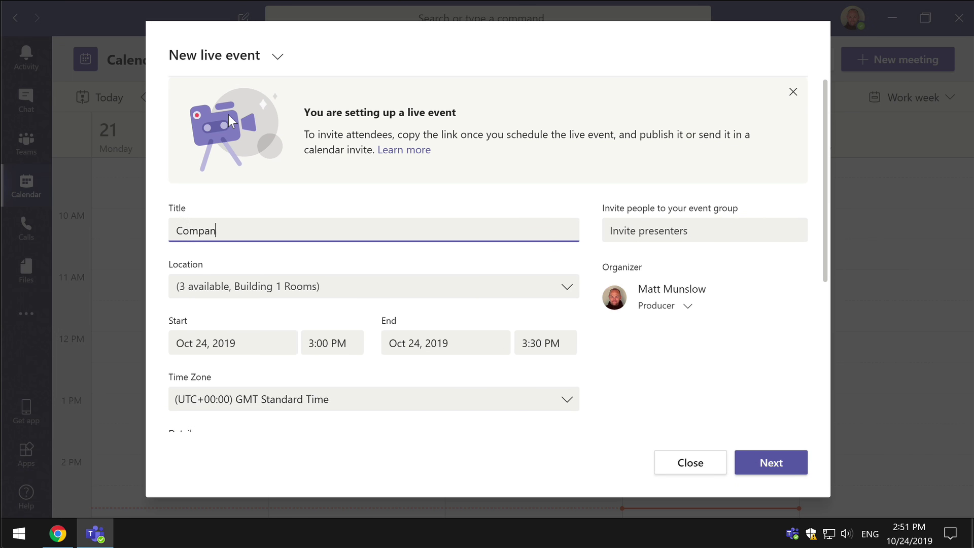
pyautogui.write('y Meeting')
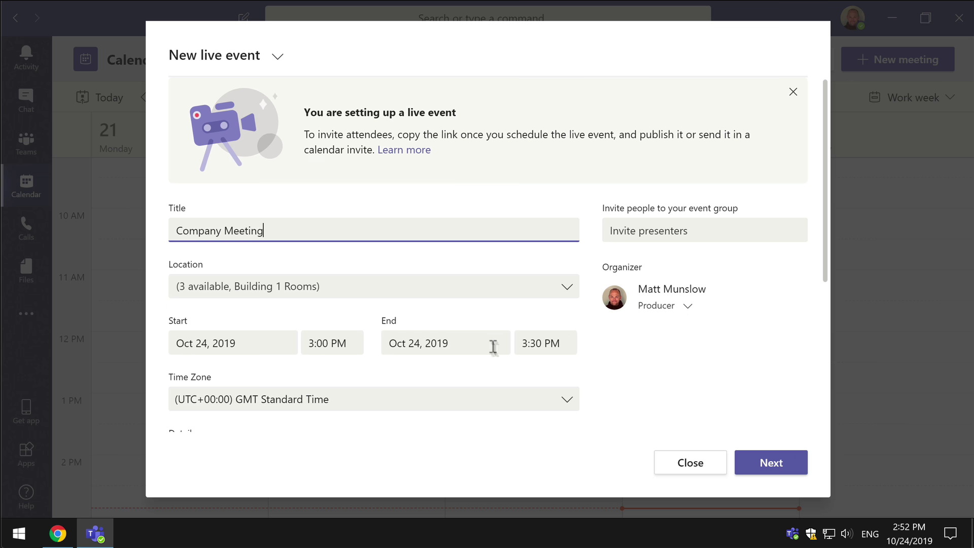
# Proceed to the live event's permission and production settings and enable Q&A for the Teams-produced event
pyautogui.click(775, 471)
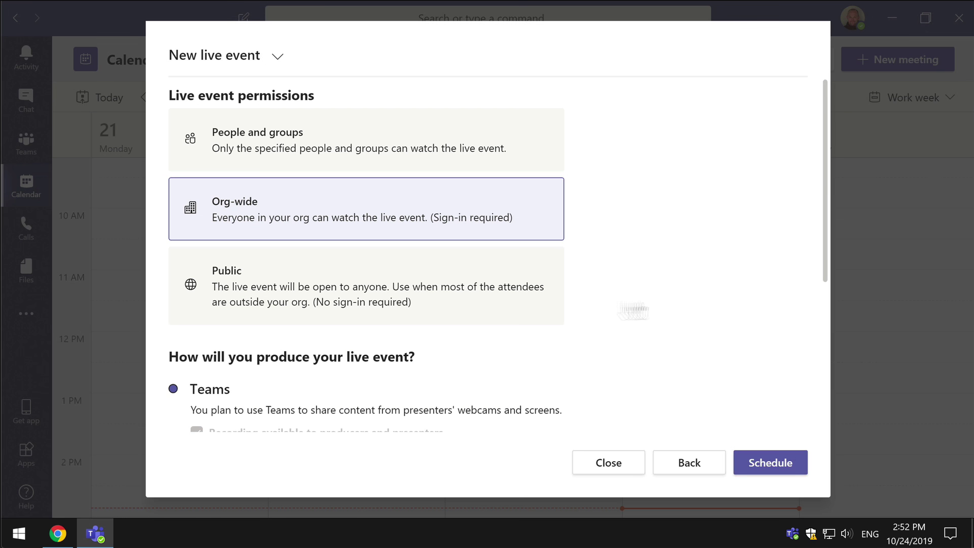
pyautogui.scroll(-5, 370, 298)
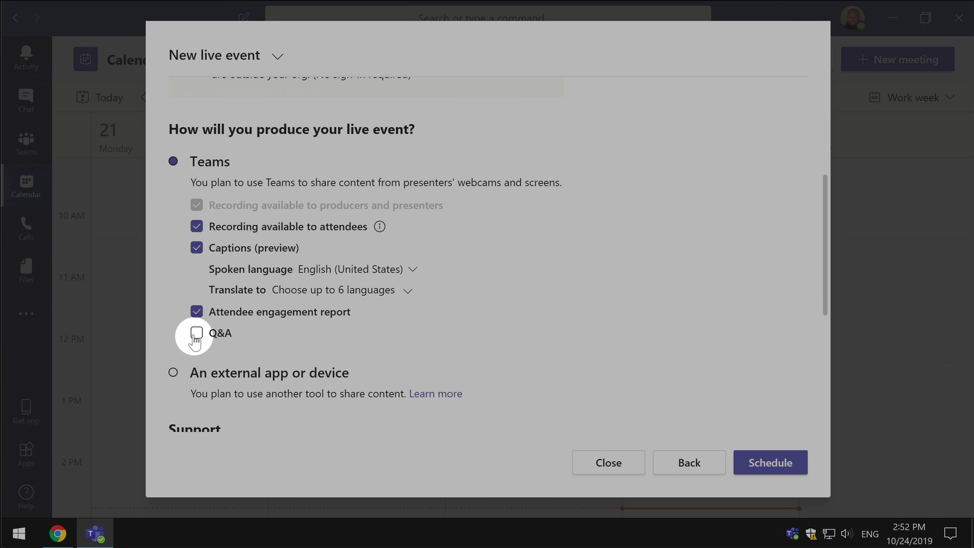
pyautogui.click(196, 333)
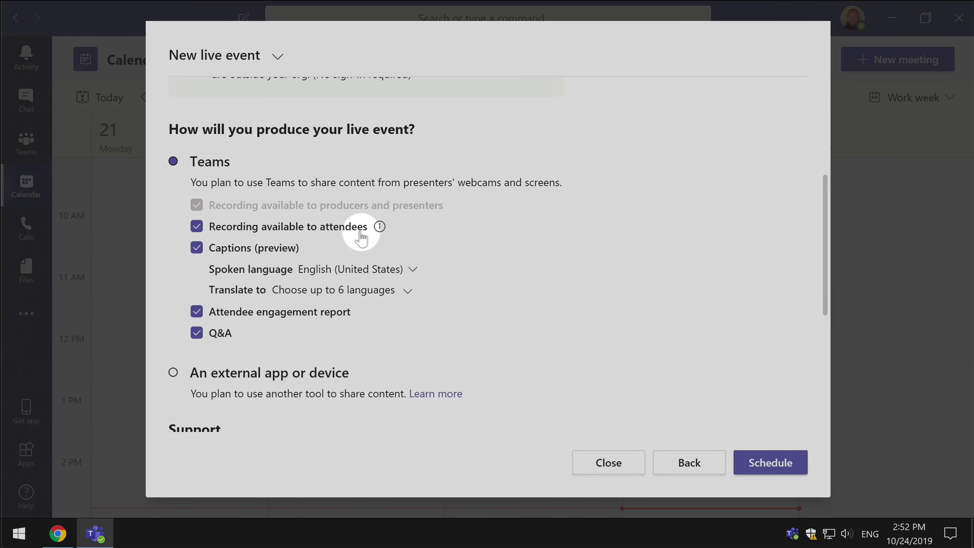
pyautogui.moveTo(380, 227)
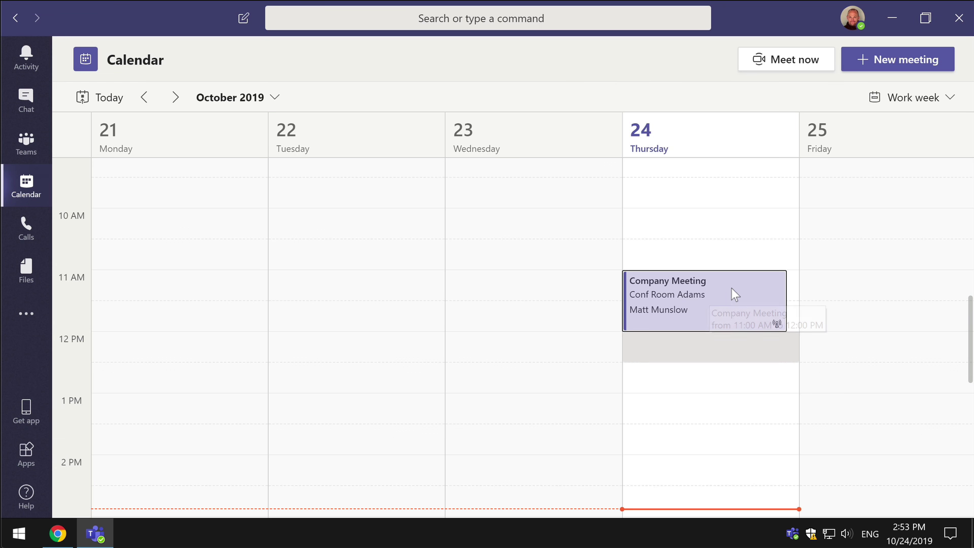
# Download the recording from the live event resources of Thursday's Company Meeting, and close the event details
pyautogui.click(732, 288)
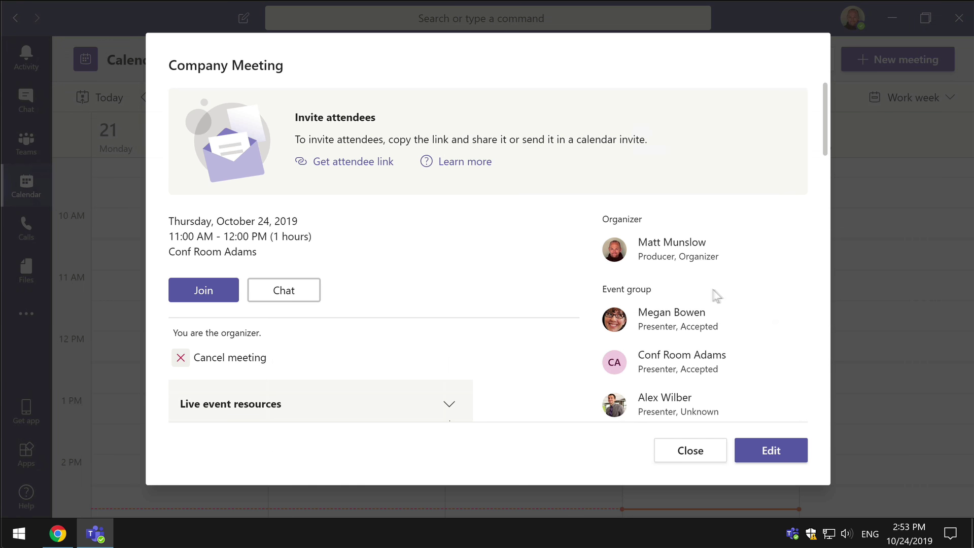
pyautogui.moveTo(827, 125); pyautogui.dragTo(832, 176)
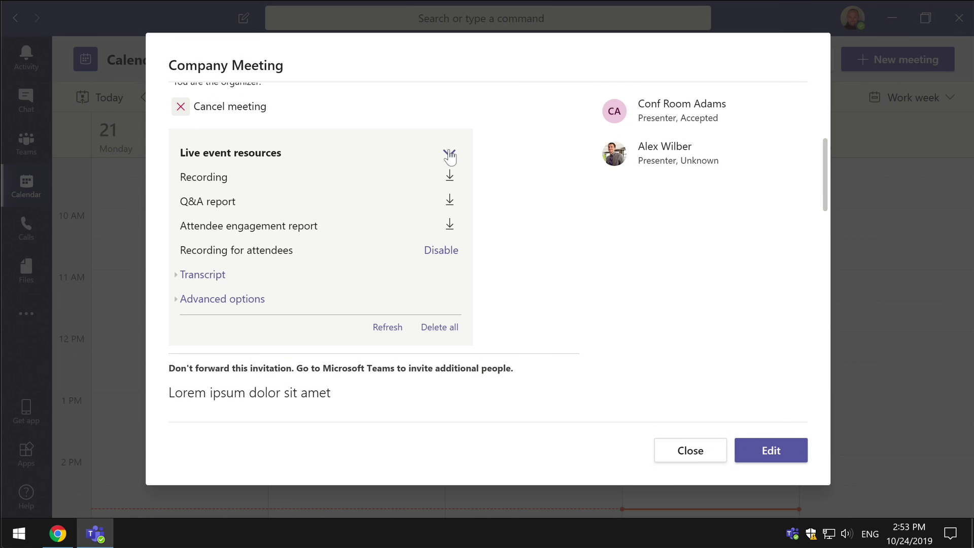
pyautogui.click(450, 154)
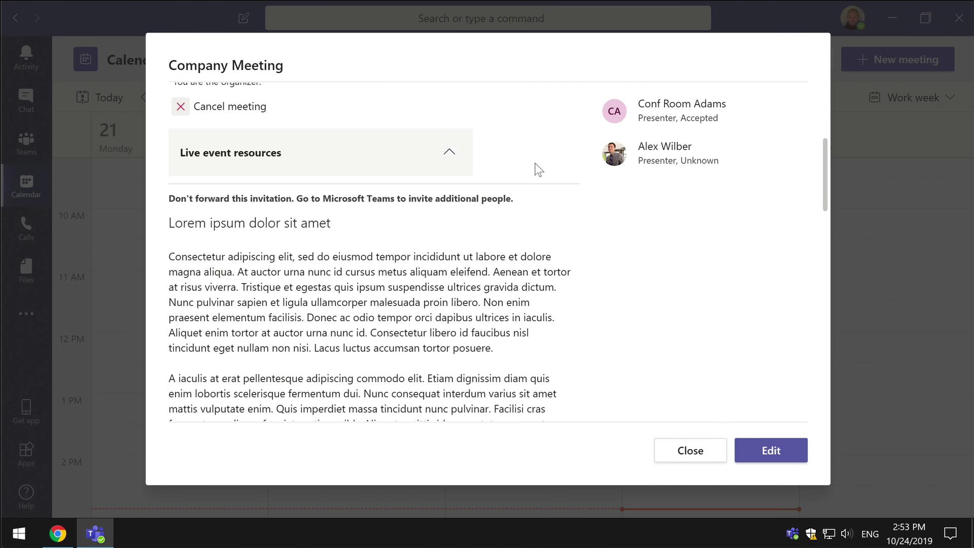
pyautogui.click(450, 154)
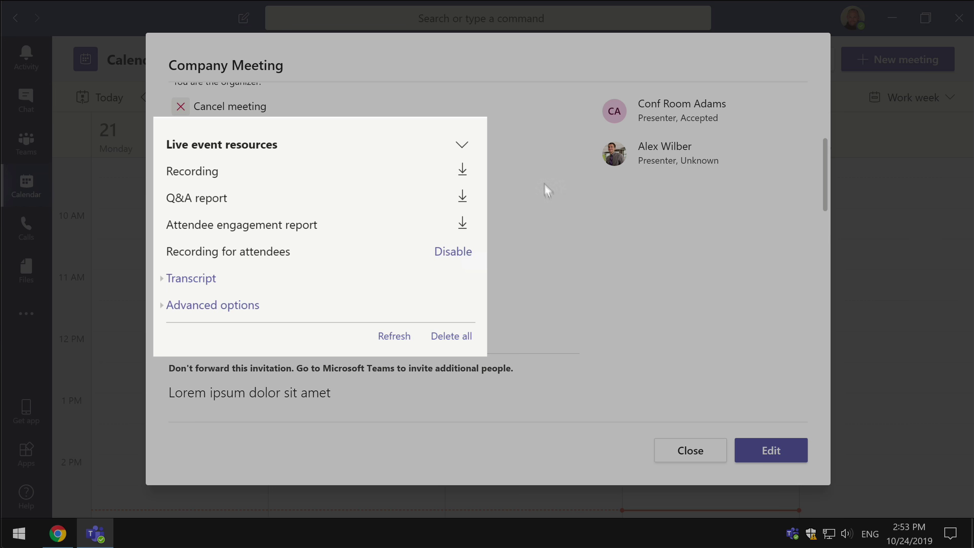
pyautogui.click(462, 172)
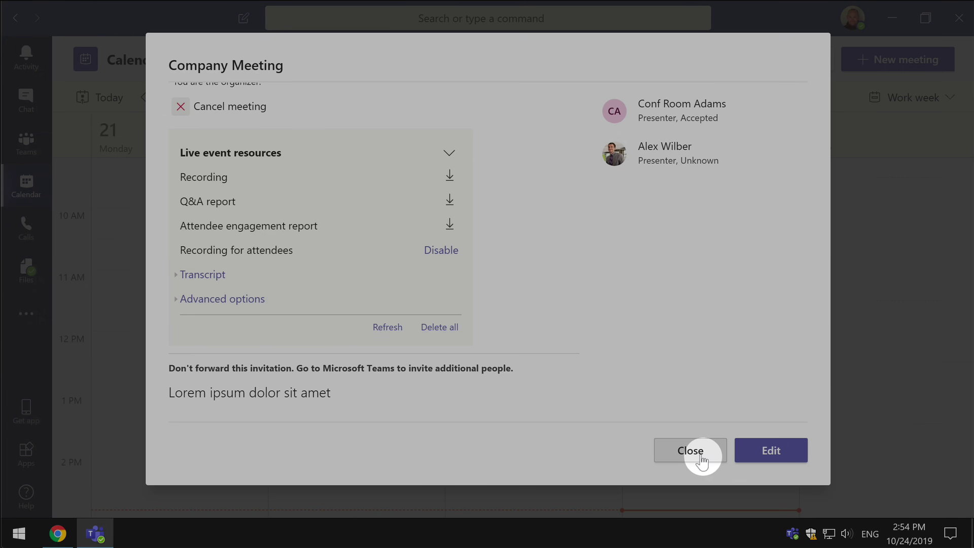
pyautogui.click(691, 450)
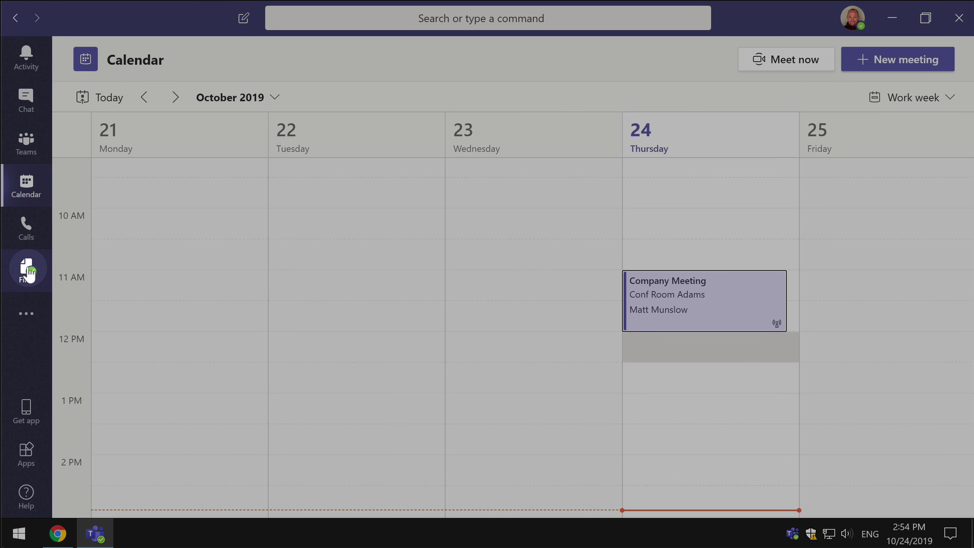
# Play the downloaded Recording (2).mp4 from the Downloads view in Files, and close the video player
pyautogui.click(28, 271)
pyautogui.click(127, 167)
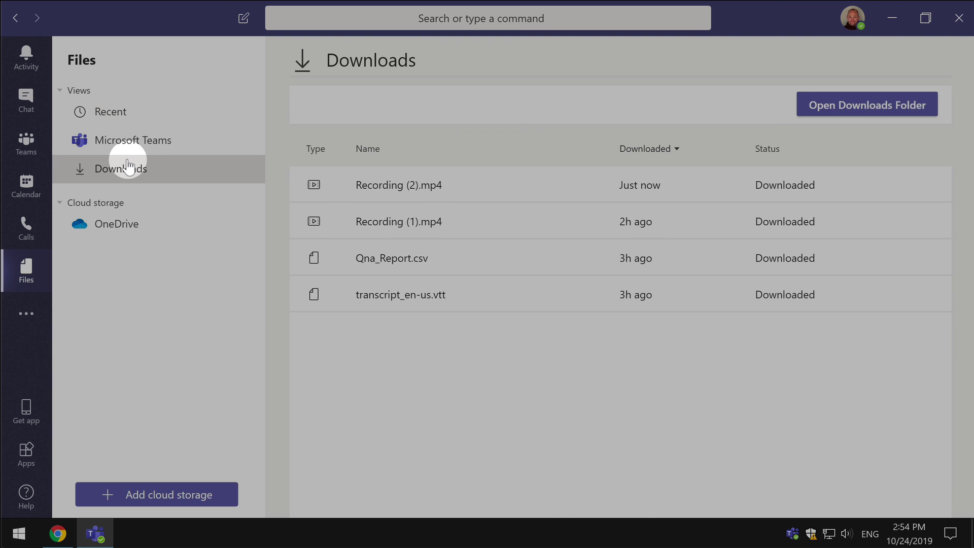
pyautogui.click(543, 183)
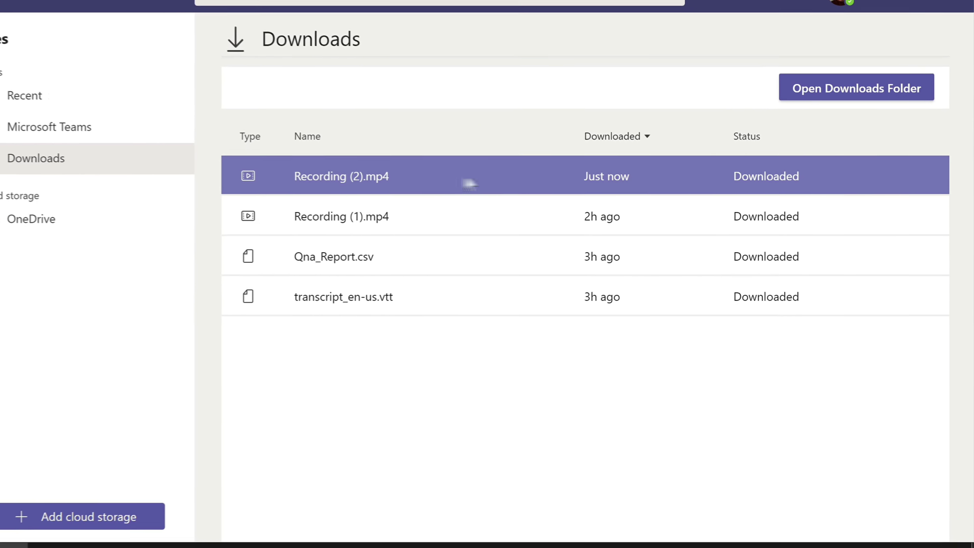
pyautogui.click(337, 225)
pyautogui.click(316, 170)
pyautogui.click(326, 221)
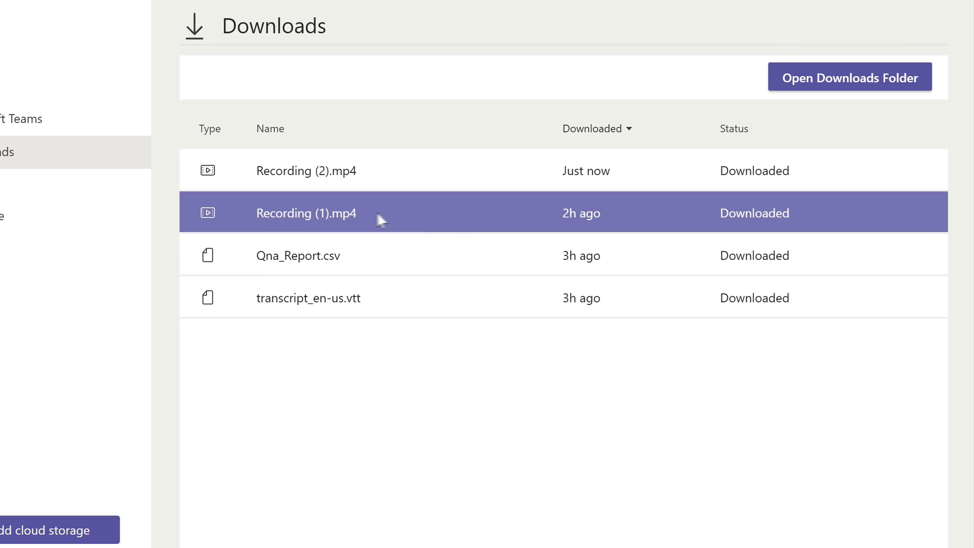
pyautogui.click(421, 167)
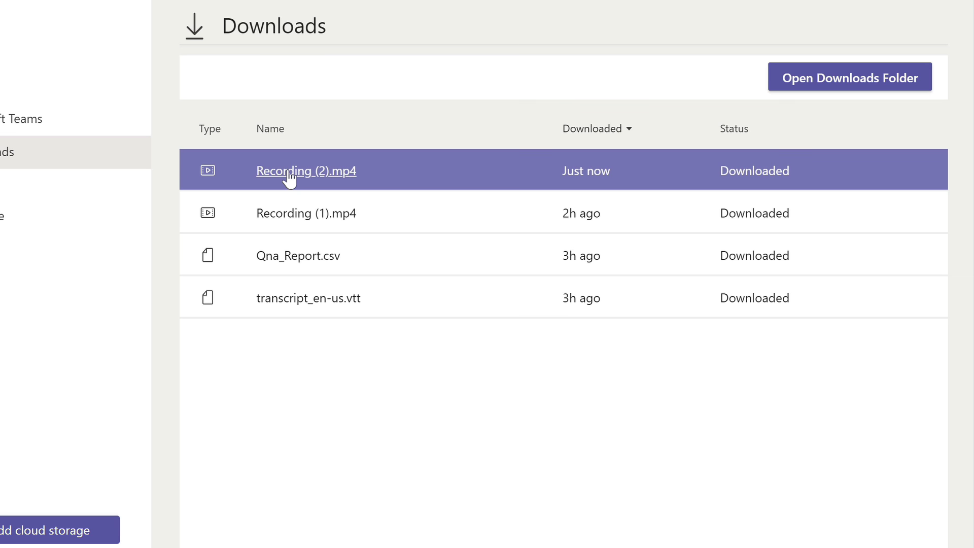
pyautogui.click(290, 172)
pyautogui.click(459, 267)
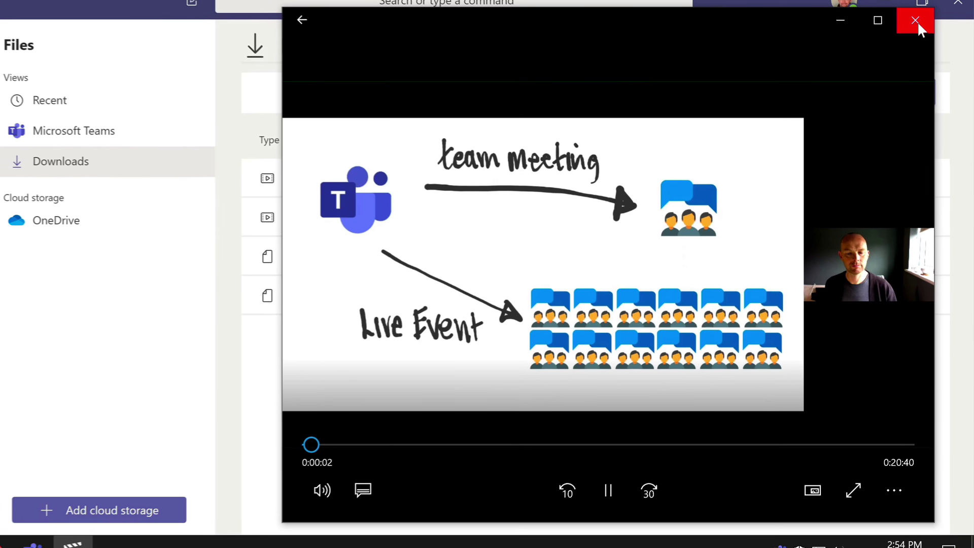
pyautogui.click(919, 27)
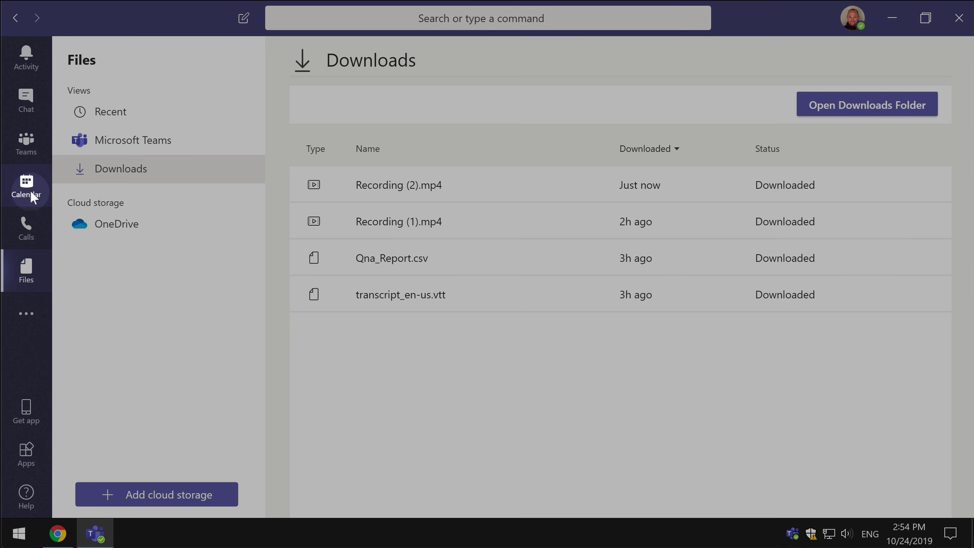
# Reopen the Company Meeting from the calendar and download the Q&A report from its live event resources
pyautogui.click(28, 188)
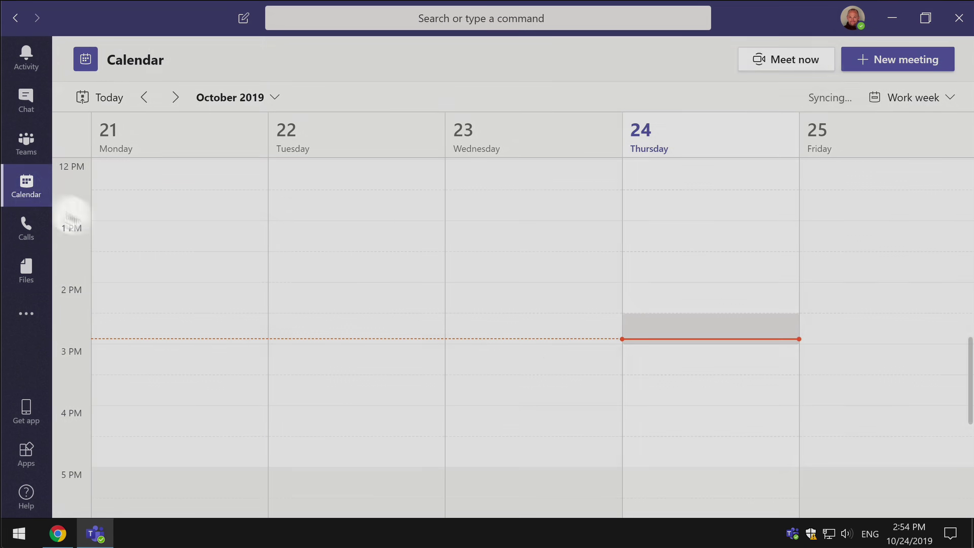
pyautogui.scroll(3, 967, 335)
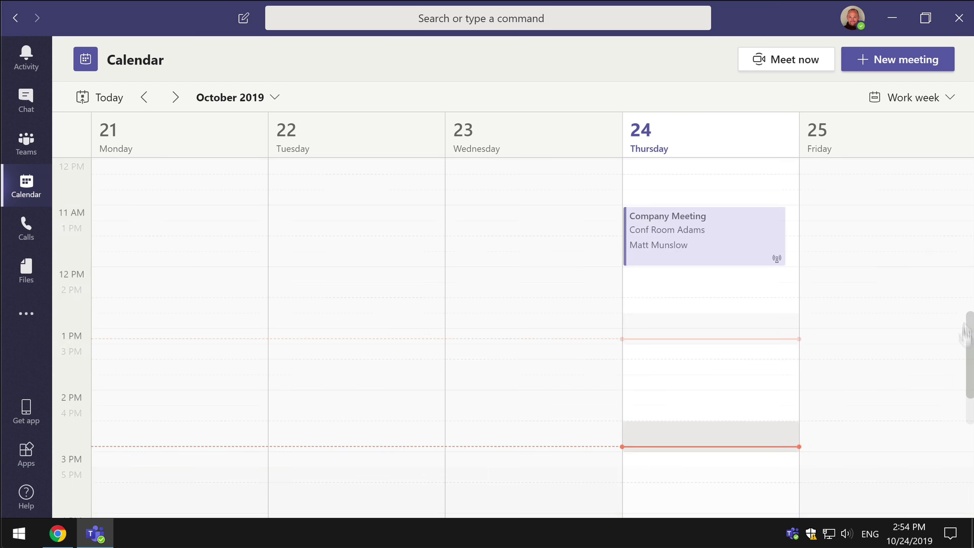
pyautogui.click(675, 337)
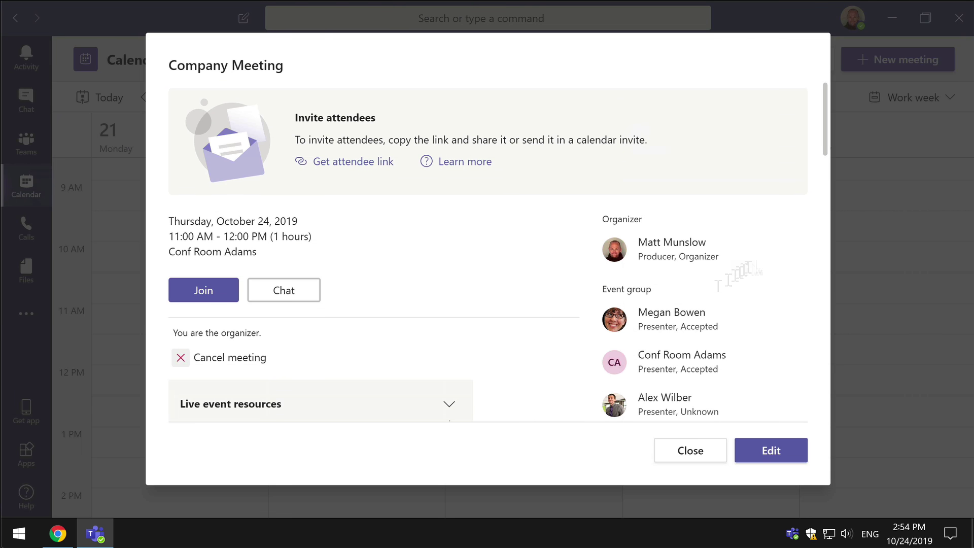
pyautogui.moveTo(820, 136); pyautogui.dragTo(824, 208)
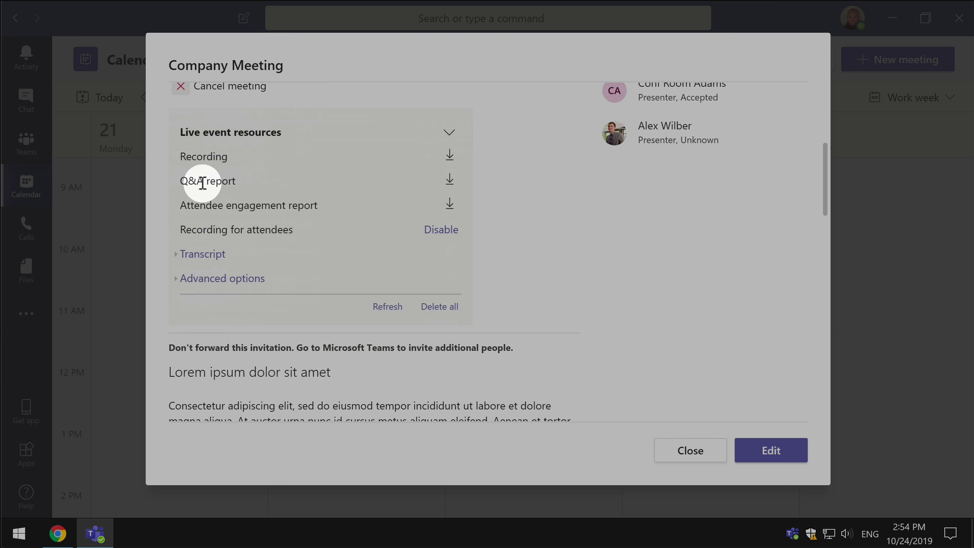
pyautogui.click(450, 180)
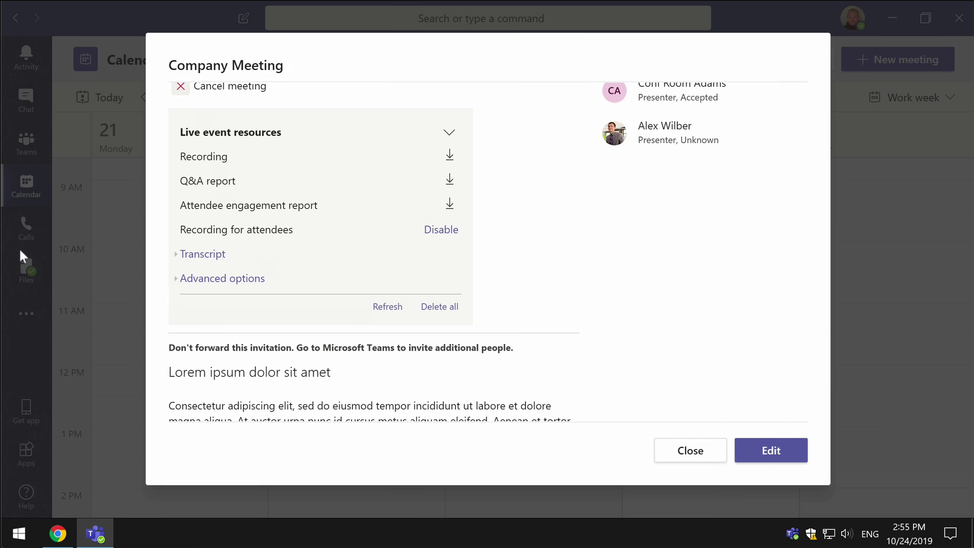
# Open the downloaded Qna_Report (1).csv in Excel from the Downloads view in Files
pyautogui.click(23, 274)
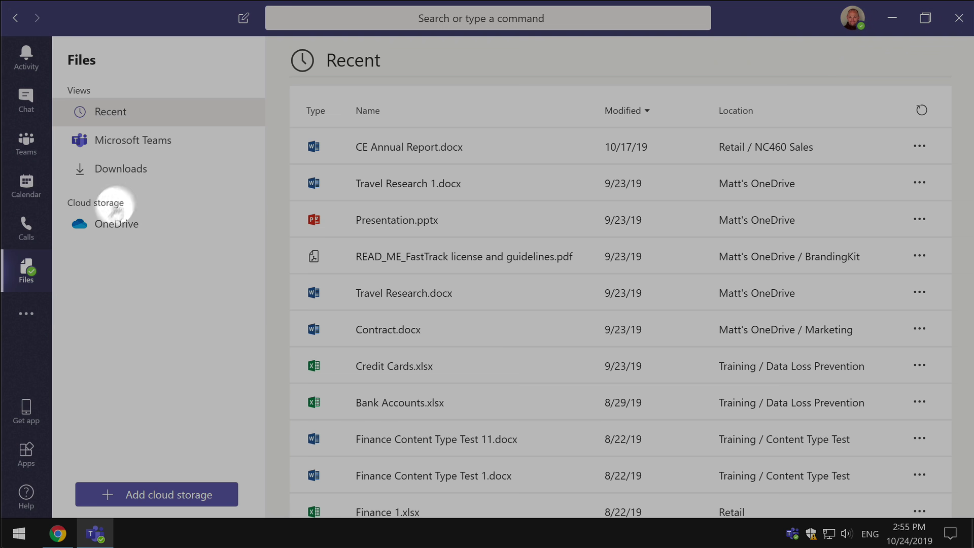
pyautogui.click(135, 169)
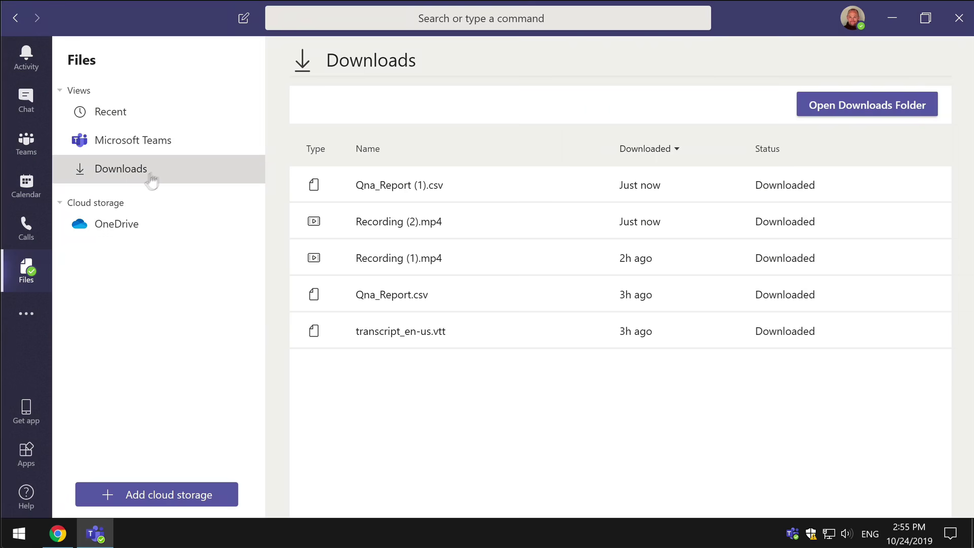
pyautogui.click(413, 187)
pyautogui.click(547, 263)
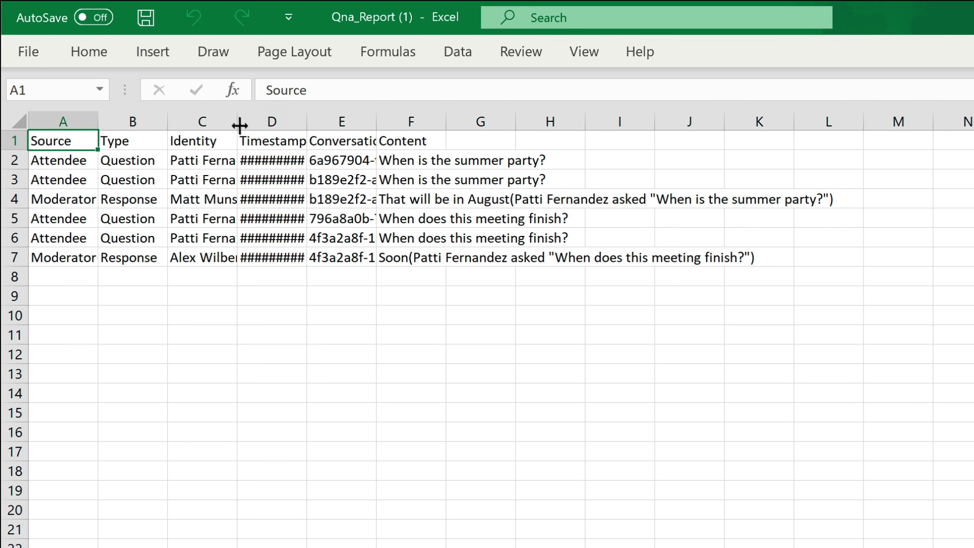
# Fit the Type and Content columns to their contents, widen the Identity column, and select the Moderator cell A4
pyautogui.doubleClick(237, 124)
pyautogui.doubleClick(176, 122)
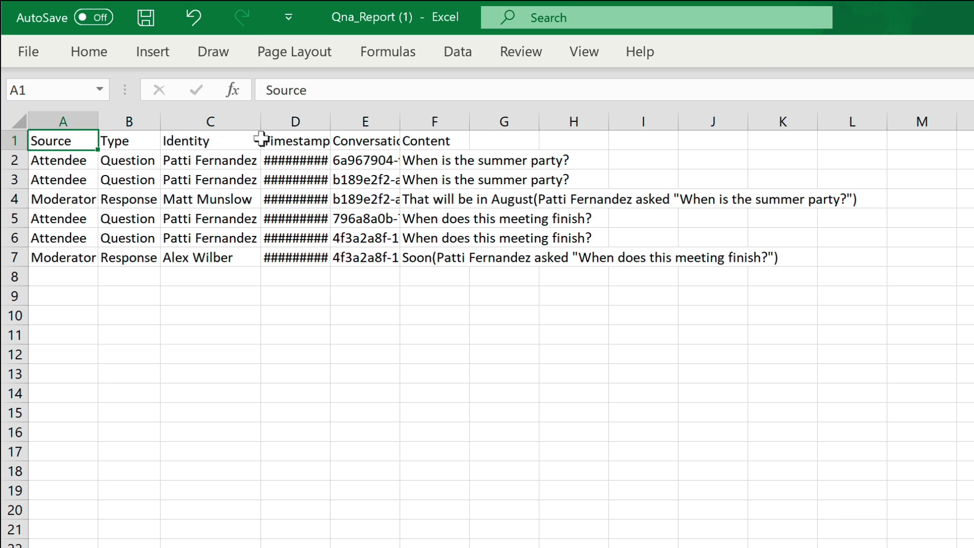
pyautogui.moveTo(261, 123); pyautogui.dragTo(323, 124)
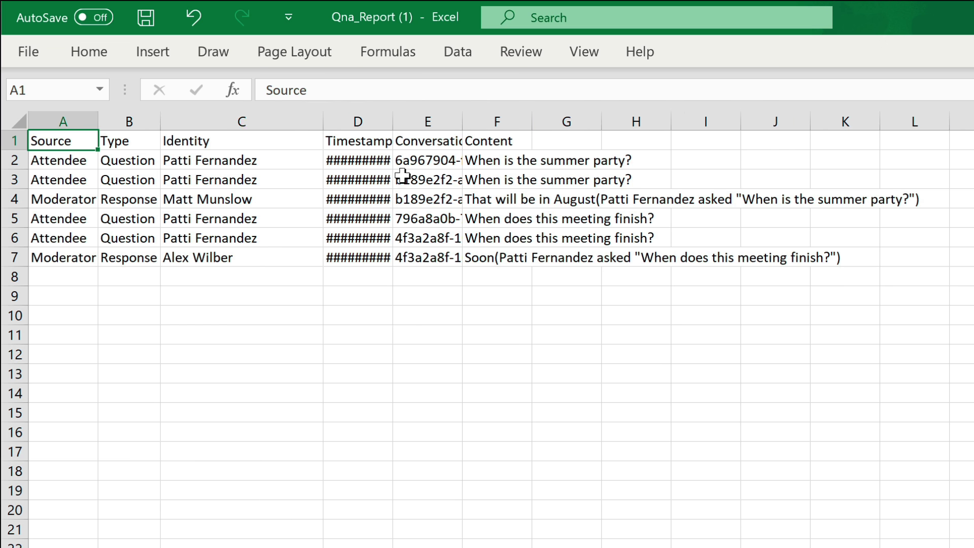
pyautogui.doubleClick(532, 122)
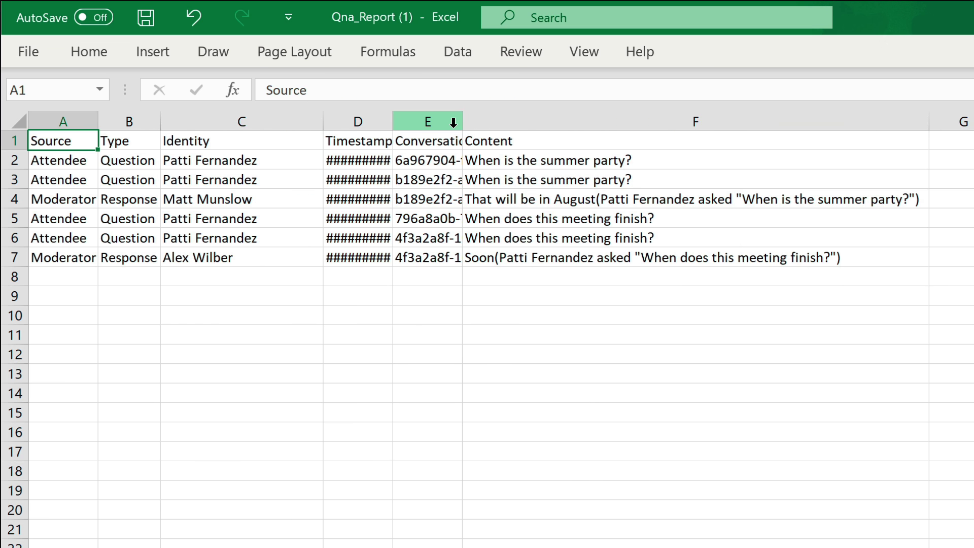
pyautogui.click(52, 202)
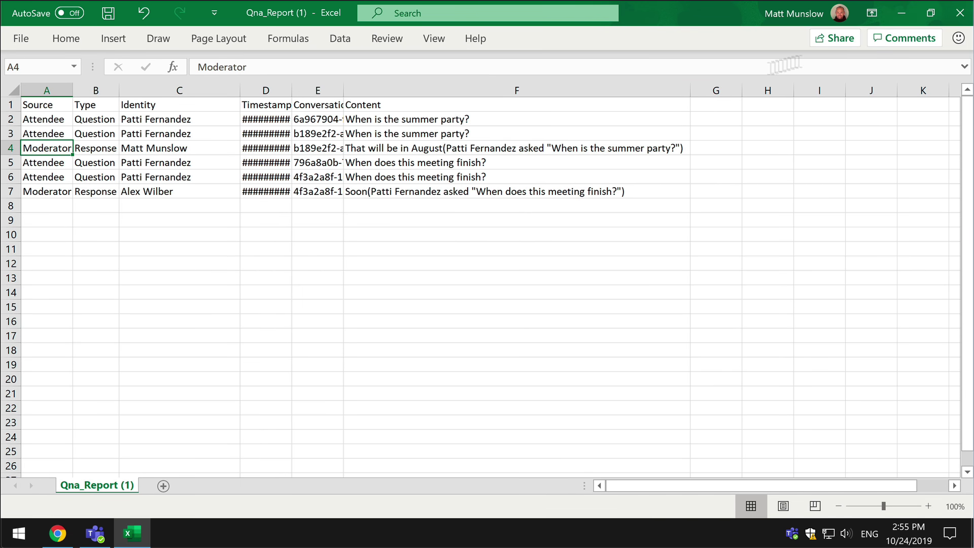
# Switch back to Teams, reopen the Company Meeting from the calendar, and download the Attendee engagement report from its live event resources
pyautogui.click(937, 14)
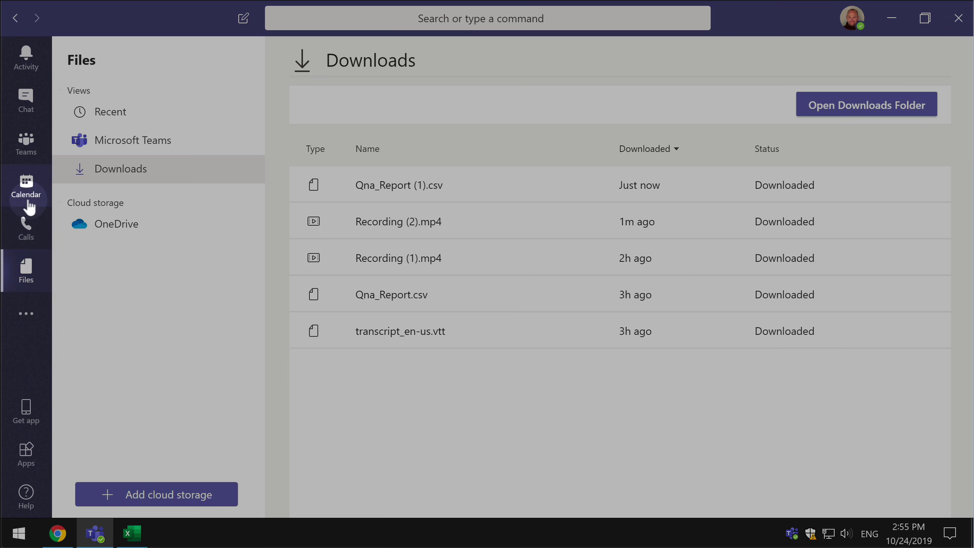
pyautogui.click(26, 187)
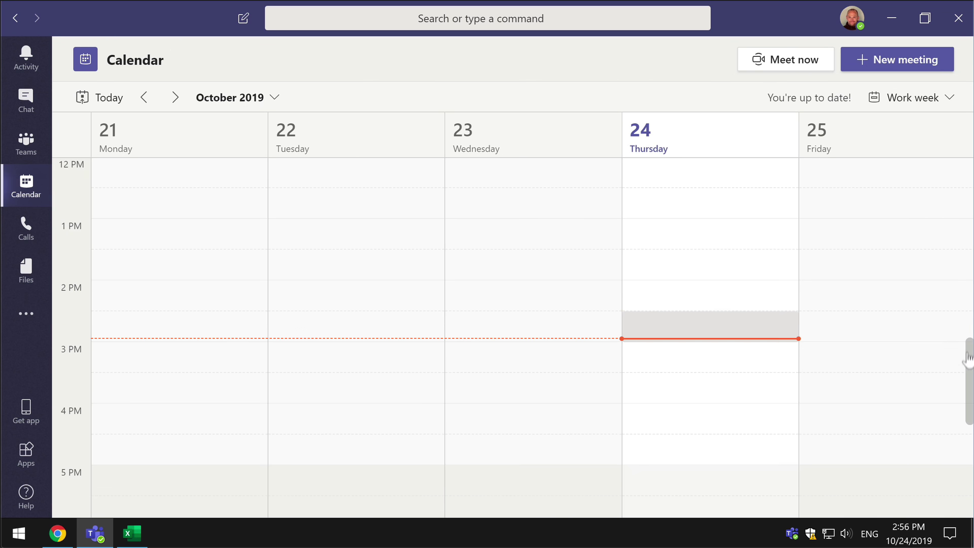
pyautogui.scroll(5, 886, 329)
pyautogui.click(726, 398)
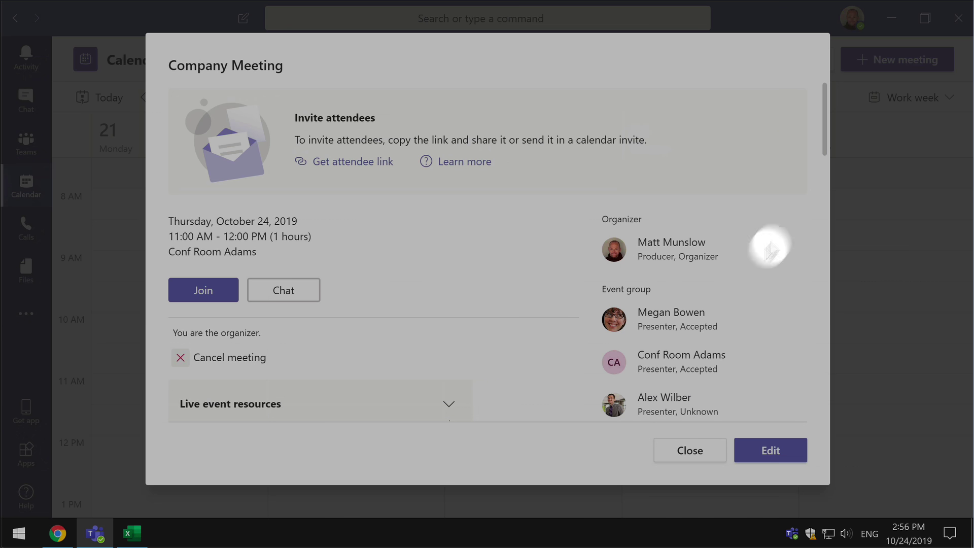
pyautogui.moveTo(828, 130); pyautogui.dragTo(823, 191)
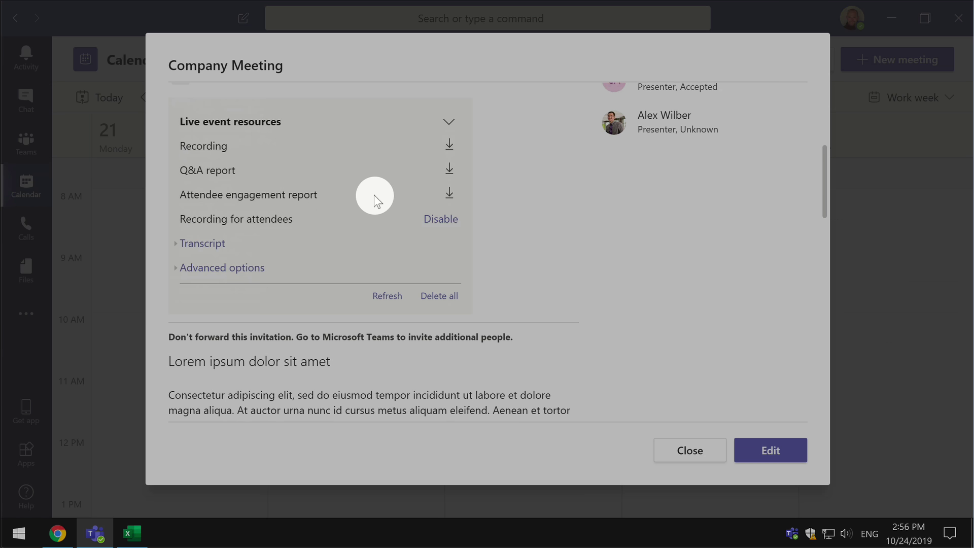
pyautogui.click(450, 193)
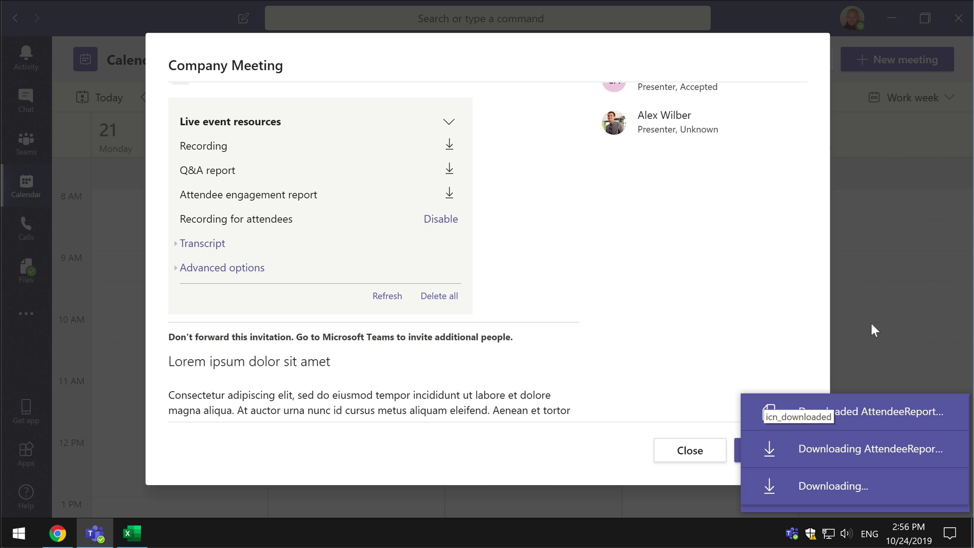
pyautogui.press('Escape')
# Open the downloaded AttendeeReport (1).csv in Excel from the Downloads view in Files
pyautogui.click(26, 268)
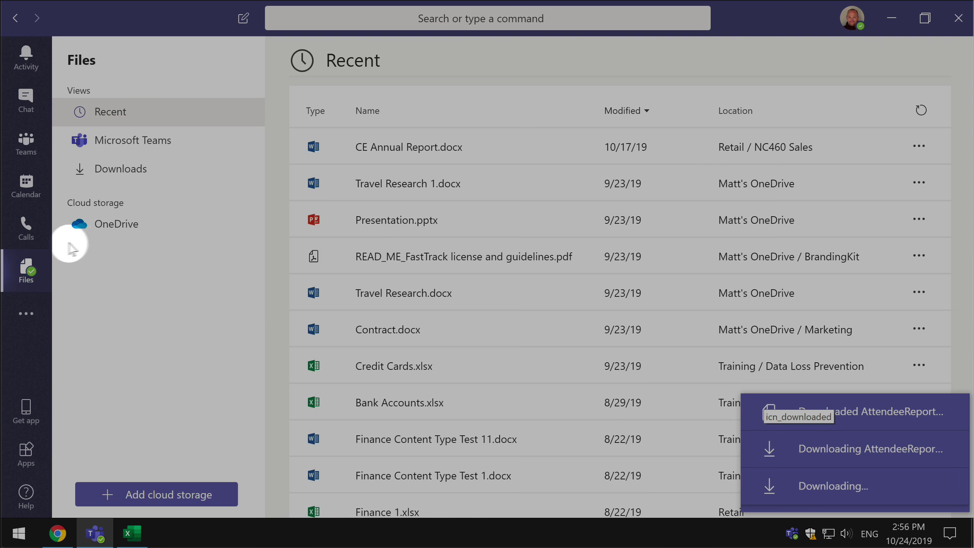
pyautogui.click(108, 169)
pyautogui.click(391, 186)
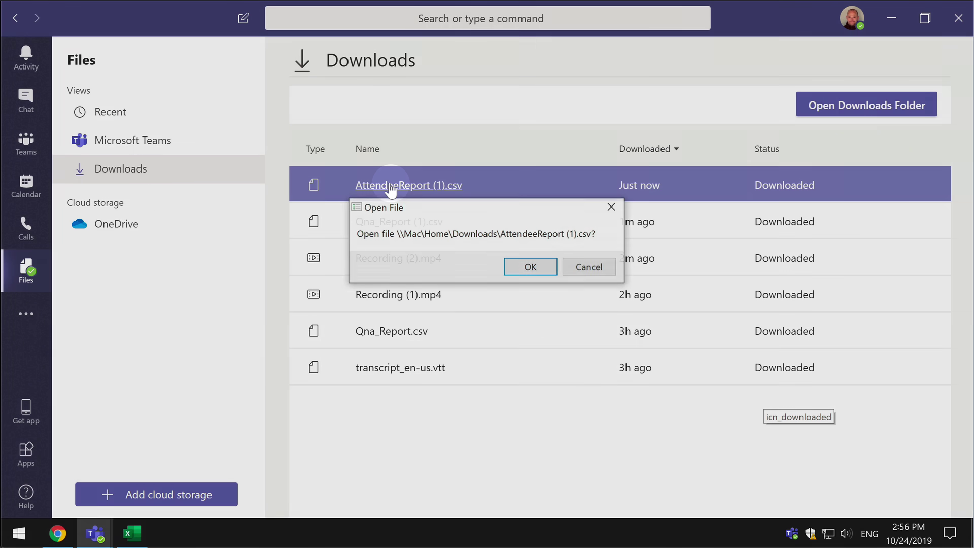
pyautogui.click(528, 268)
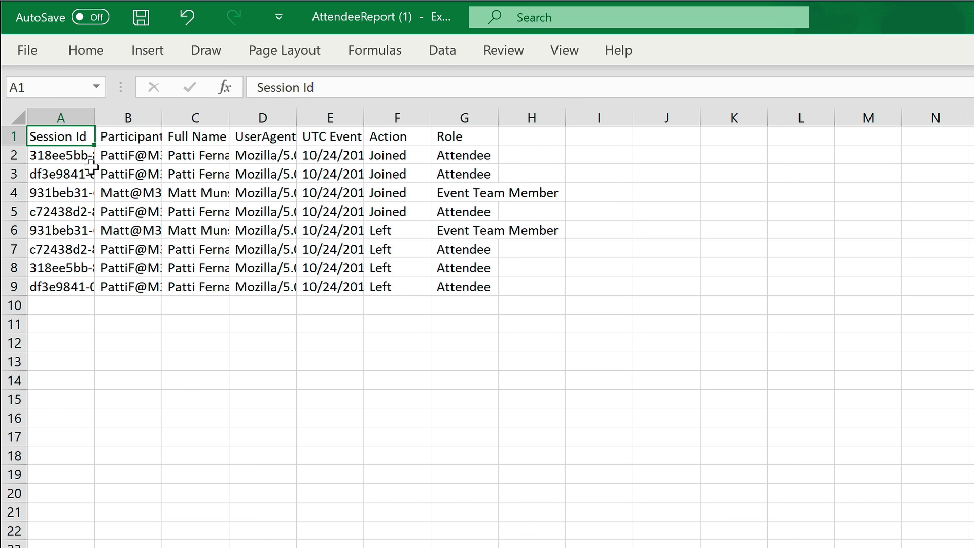
# Fit the Participant Id, Full Name, UserAgent, Action and Role columns of the attendee report to their contents
pyautogui.click(230, 118)
pyautogui.doubleClick(162, 118)
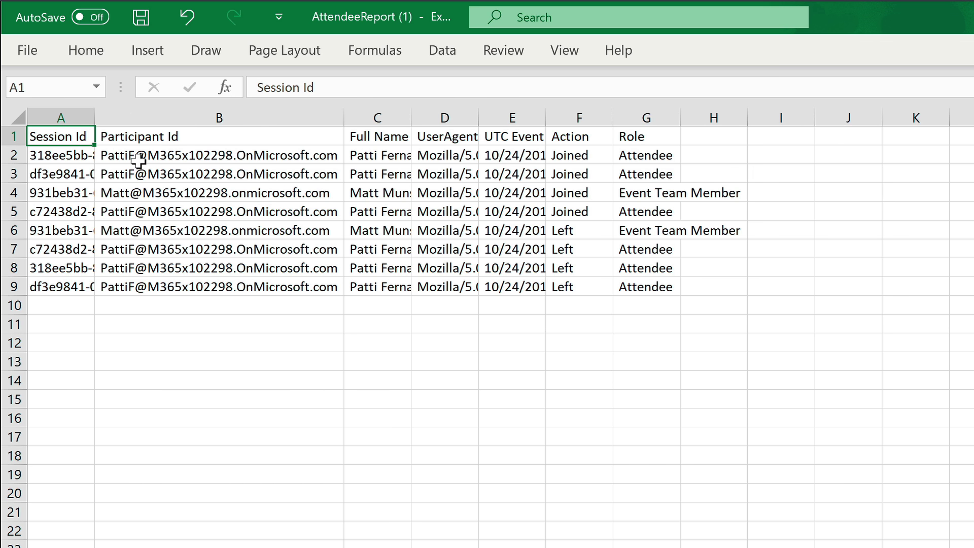
pyautogui.doubleClick(412, 118)
pyautogui.doubleClick(510, 117)
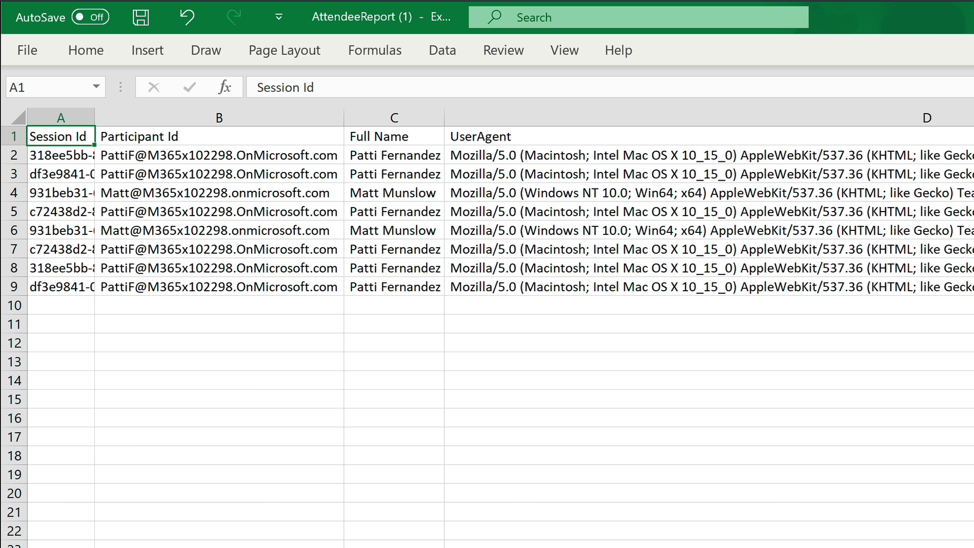
pyautogui.hscroll(5, 387, 417)
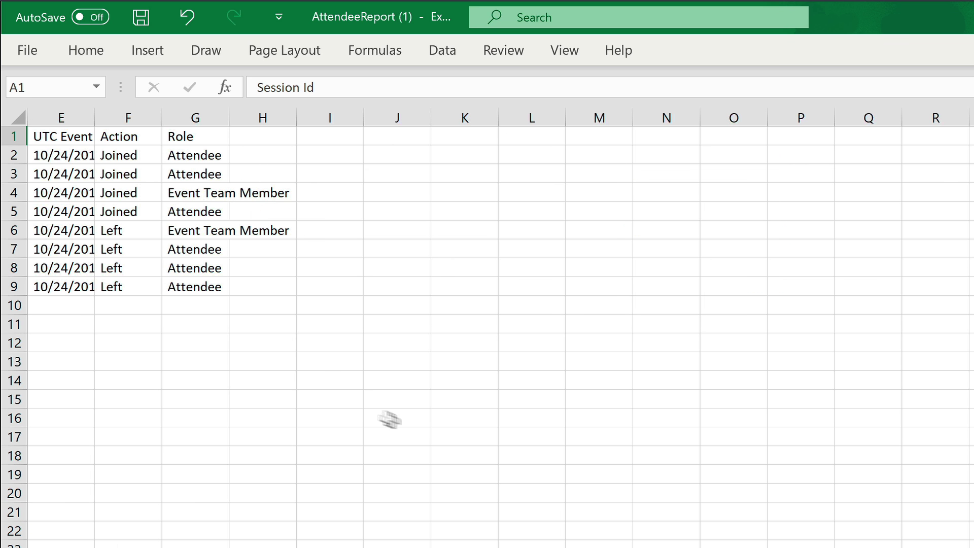
pyautogui.doubleClick(161, 120)
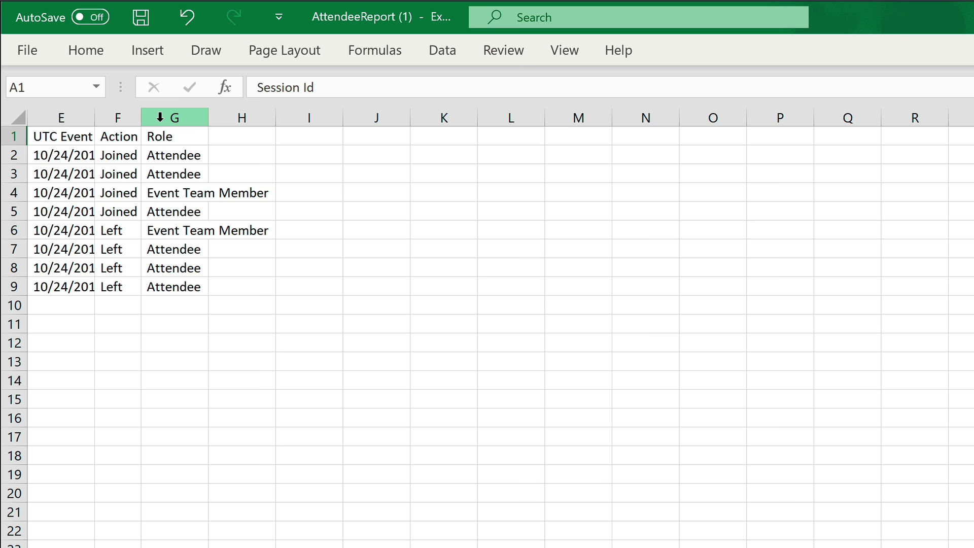
pyautogui.doubleClick(209, 118)
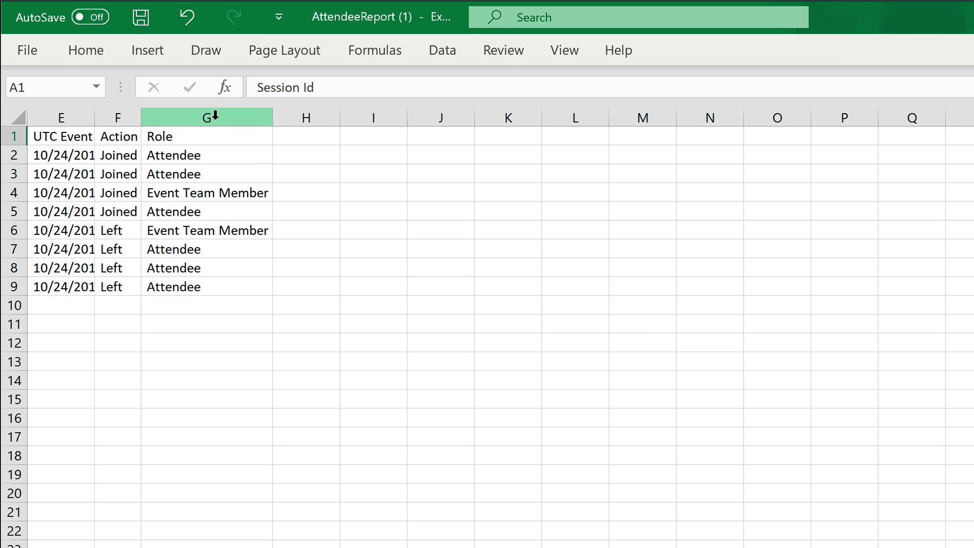